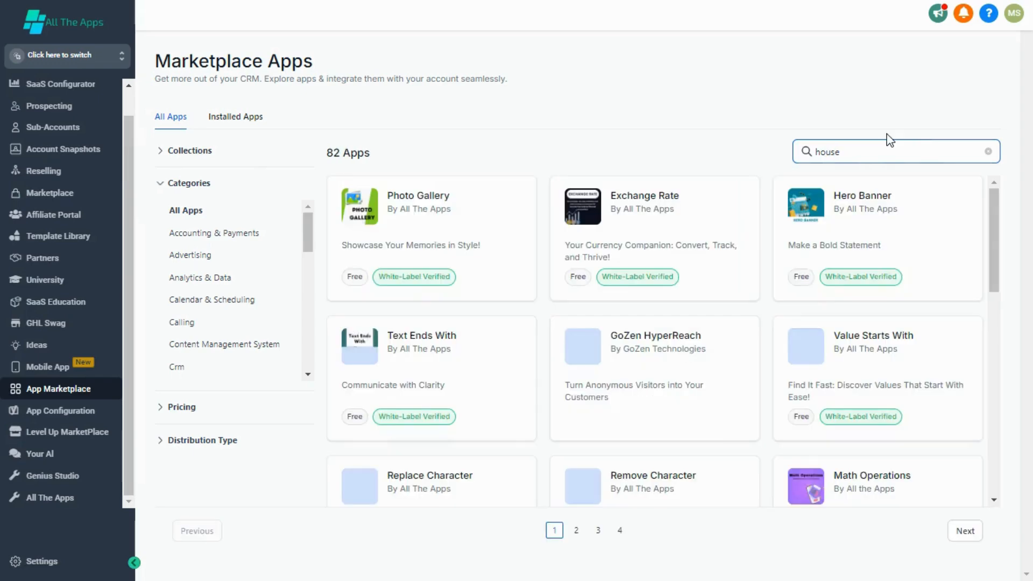
Install the House Call Pro marketplace app for the test1 sub-account and accept the installation.
left_click(496, 206)
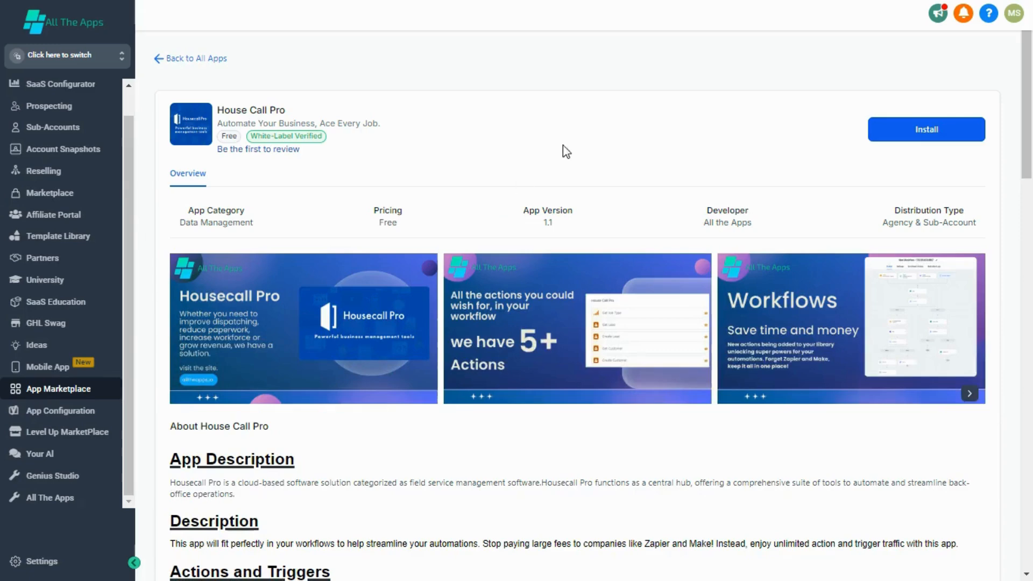
left_click(911, 135)
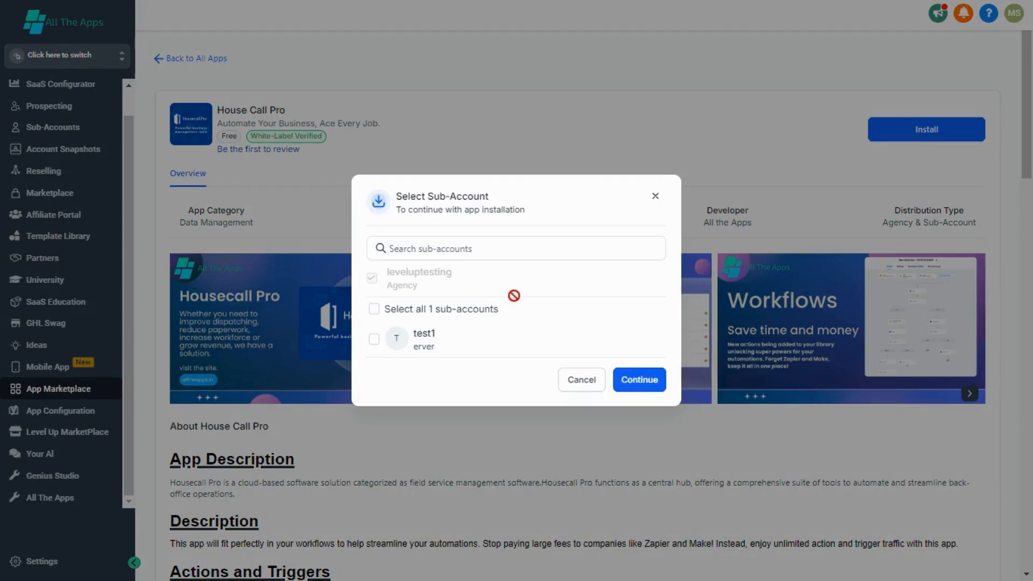
left_click(473, 345)
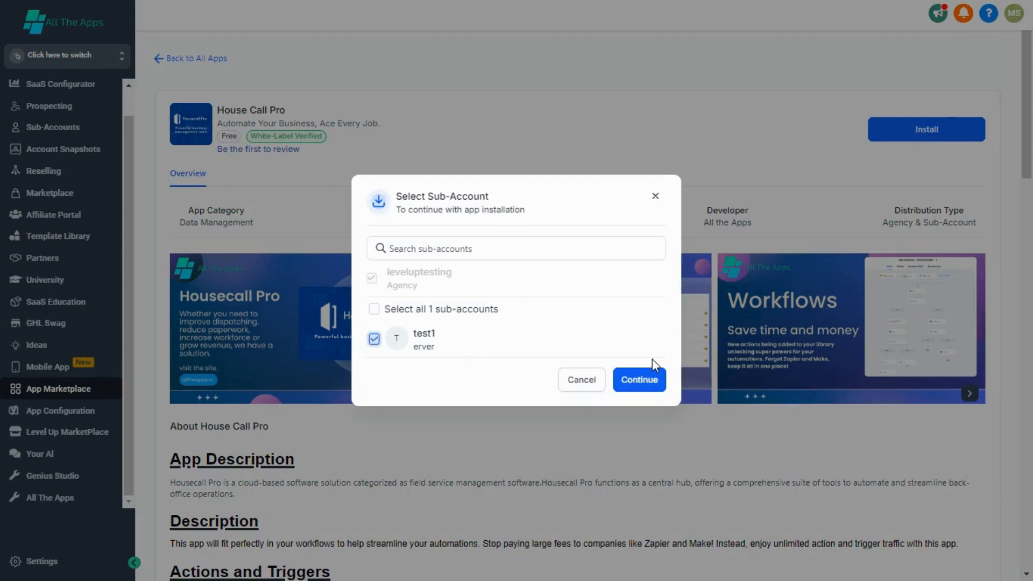
left_click(644, 390)
left_click(959, 558)
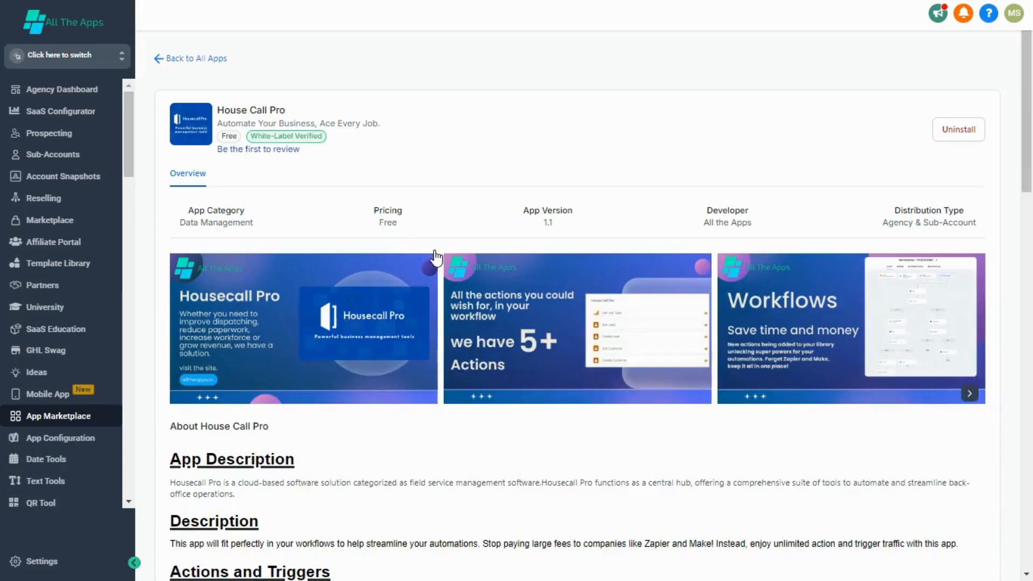
Switch from the agency view to the test1 sub-account.
left_click(56, 58)
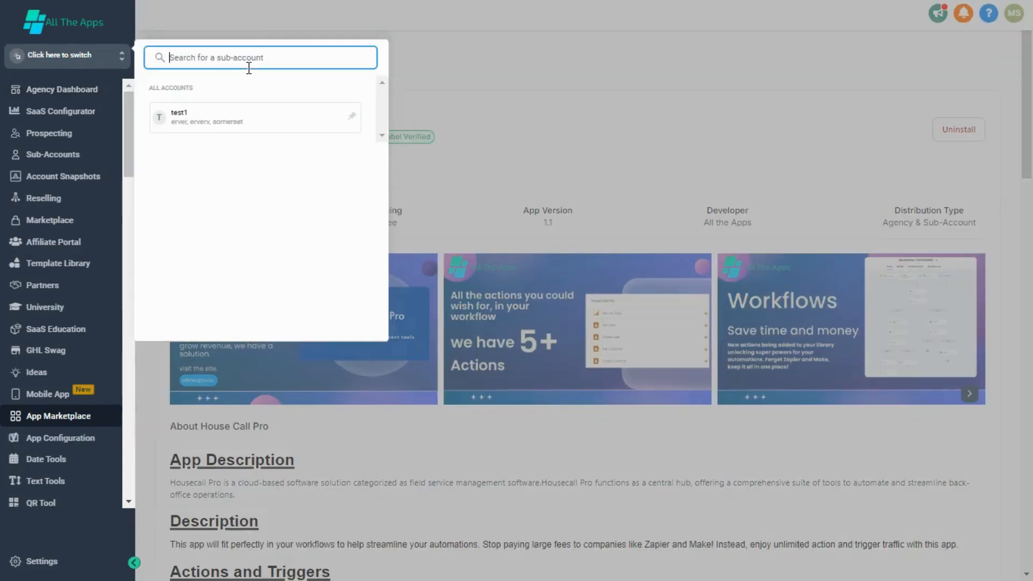
type("house")
key("BackSpace")
key("BackSpace")
key("BackSpace")
key("BackSpace")
key("BackSpace")
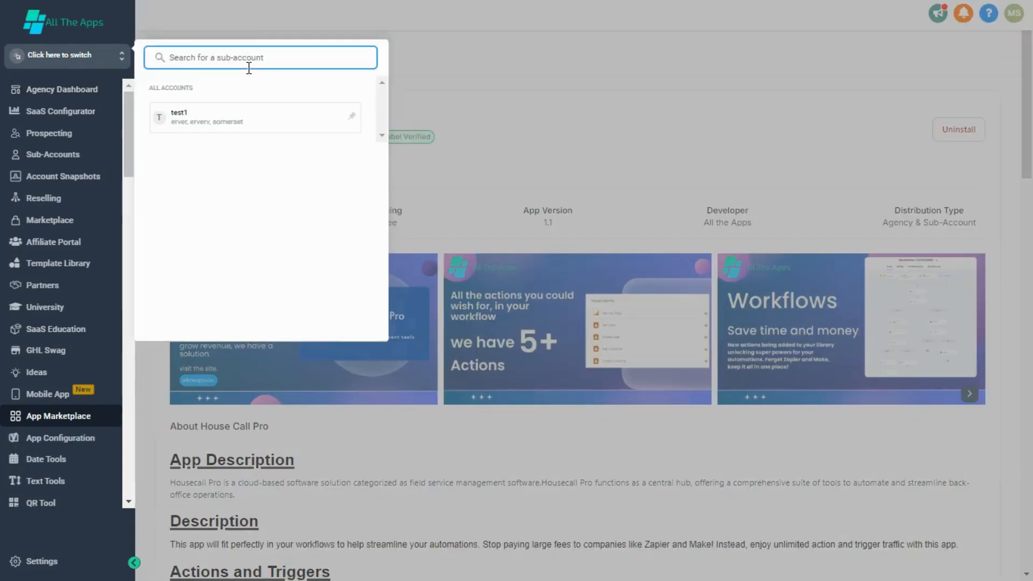
left_click(224, 126)
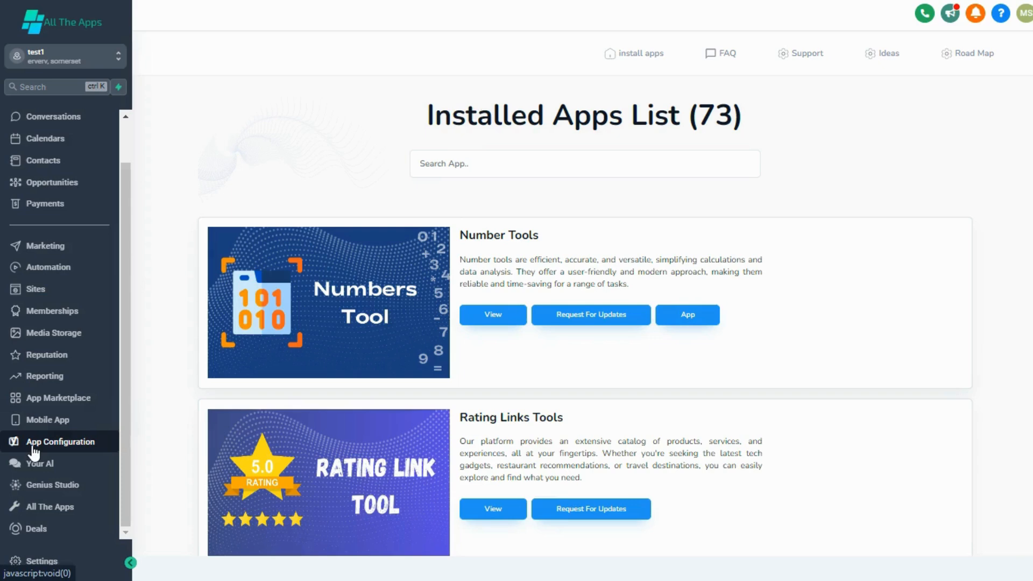
Search the sub-account's installed apps for "house" and open the House Call Pro configuration form.
left_click(488, 157)
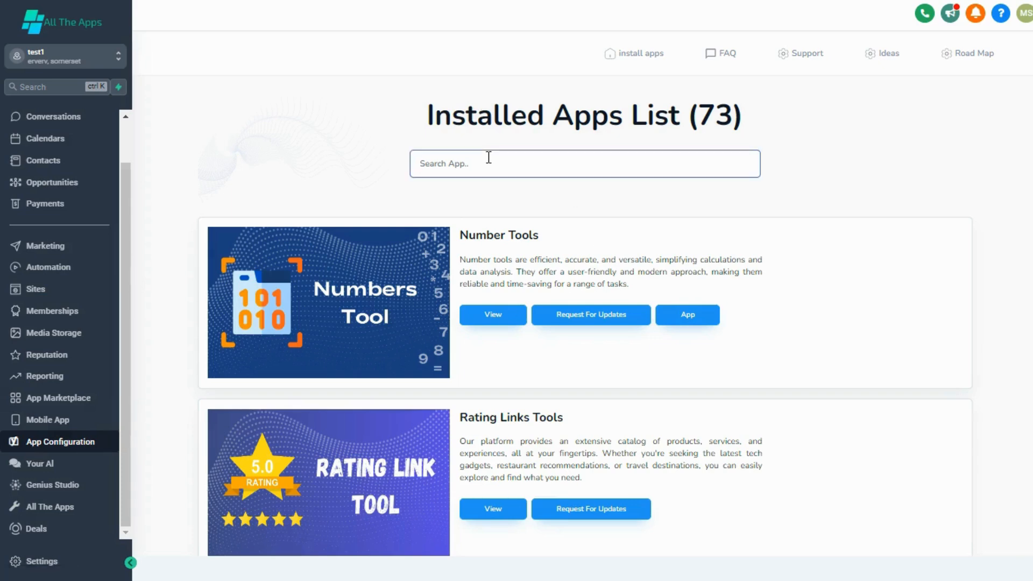
type("house")
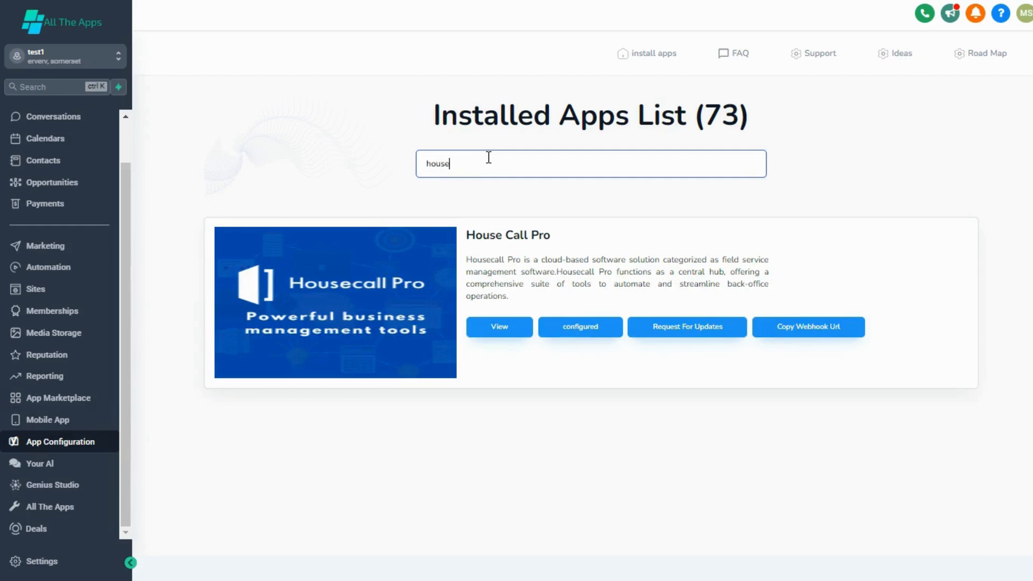
left_click(563, 334)
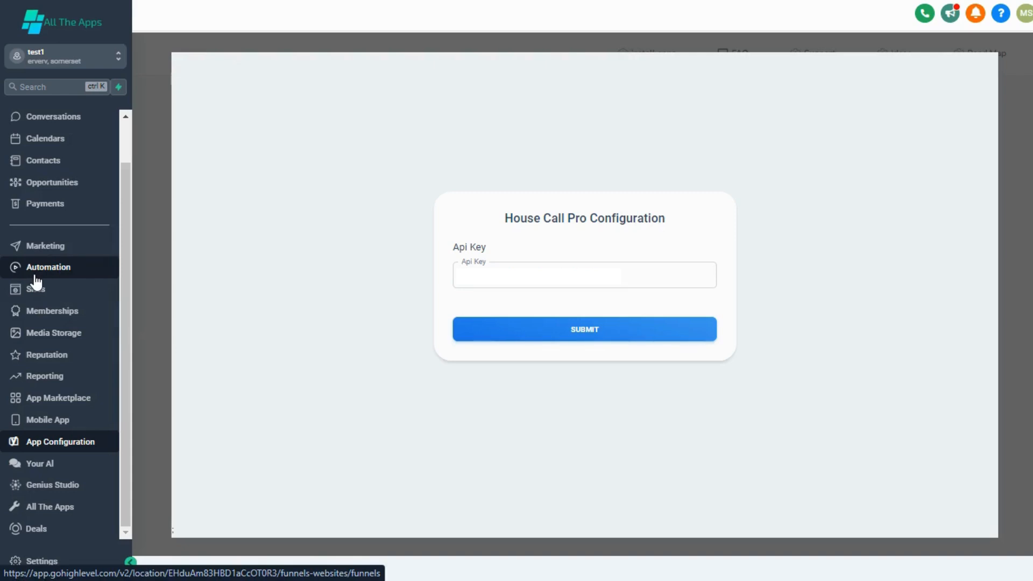
In an automation workflow, add House Call Pro's Get Company action with the name field set to testcompany and save the action.
left_click(97, 269)
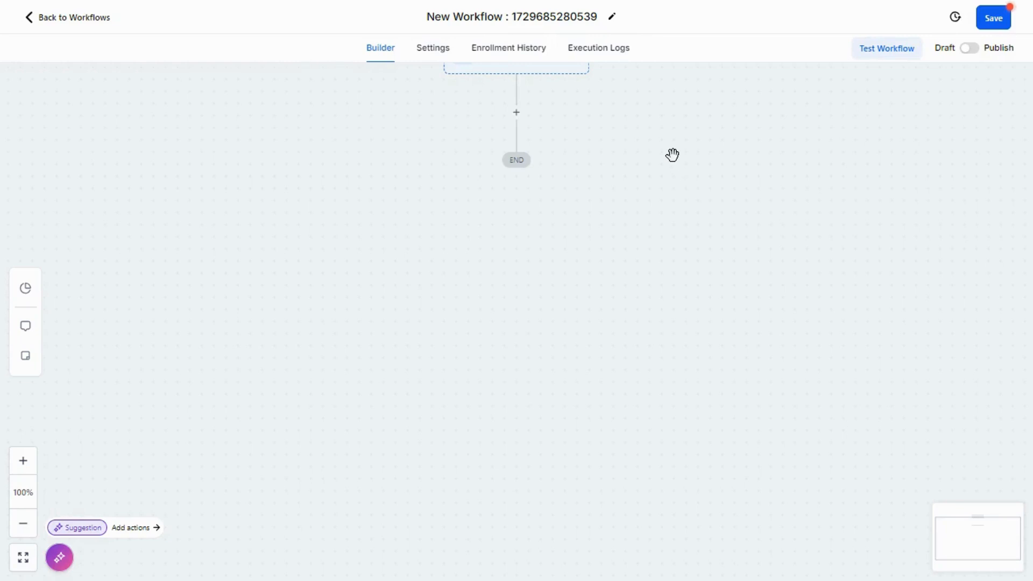
left_click(516, 112)
key("ctrl+f")
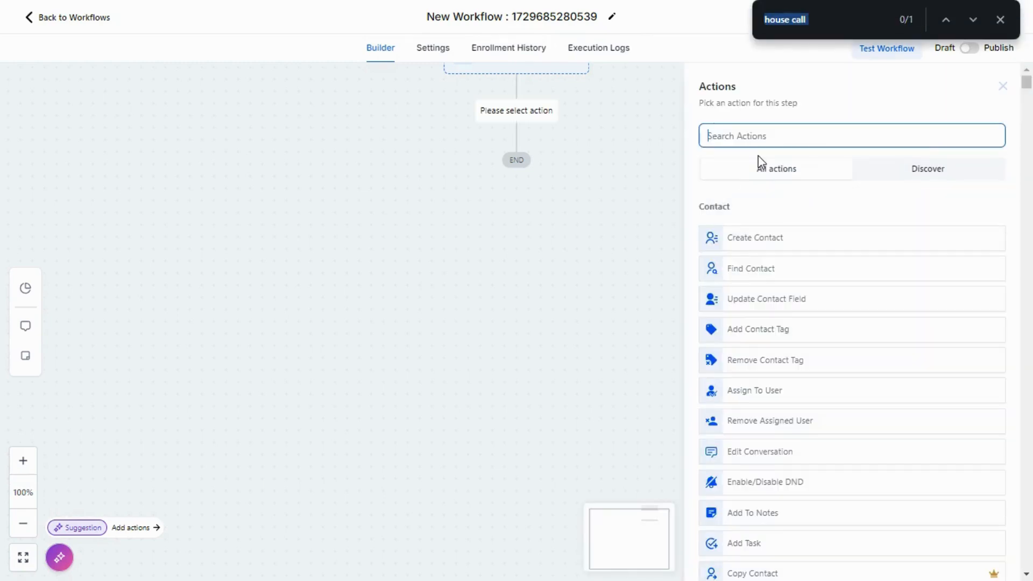
left_click(972, 19)
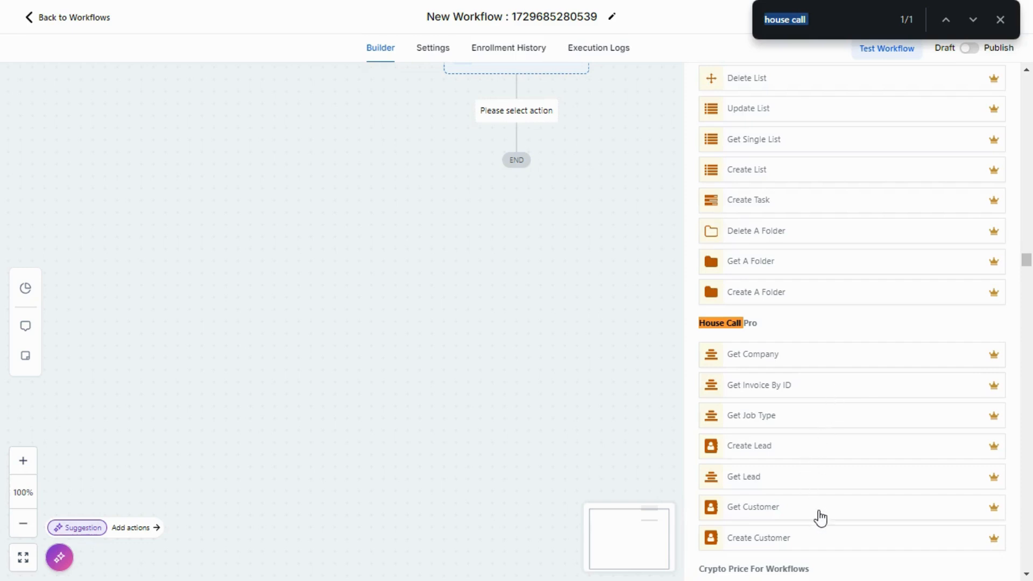
left_click(790, 364)
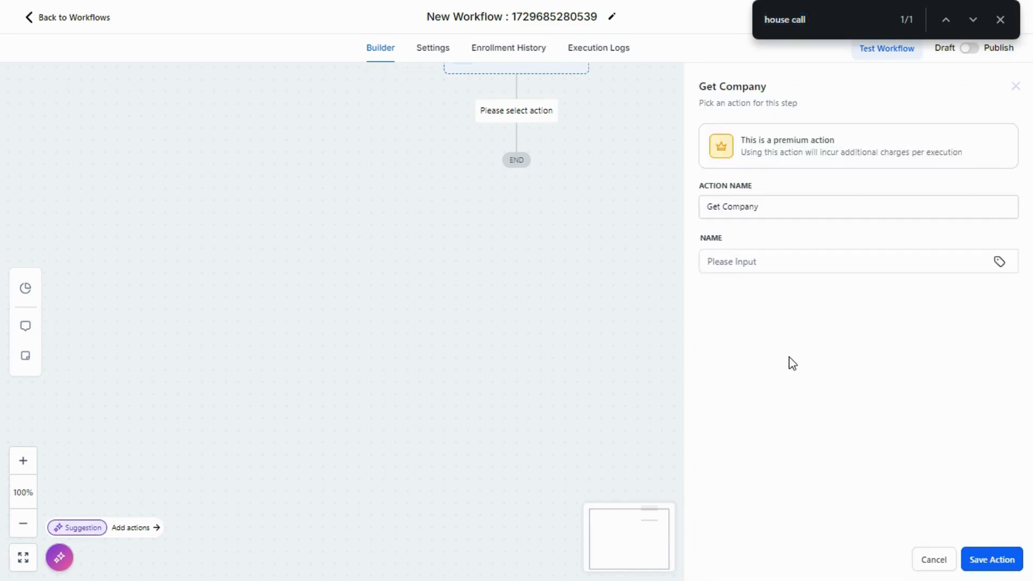
left_click(762, 264)
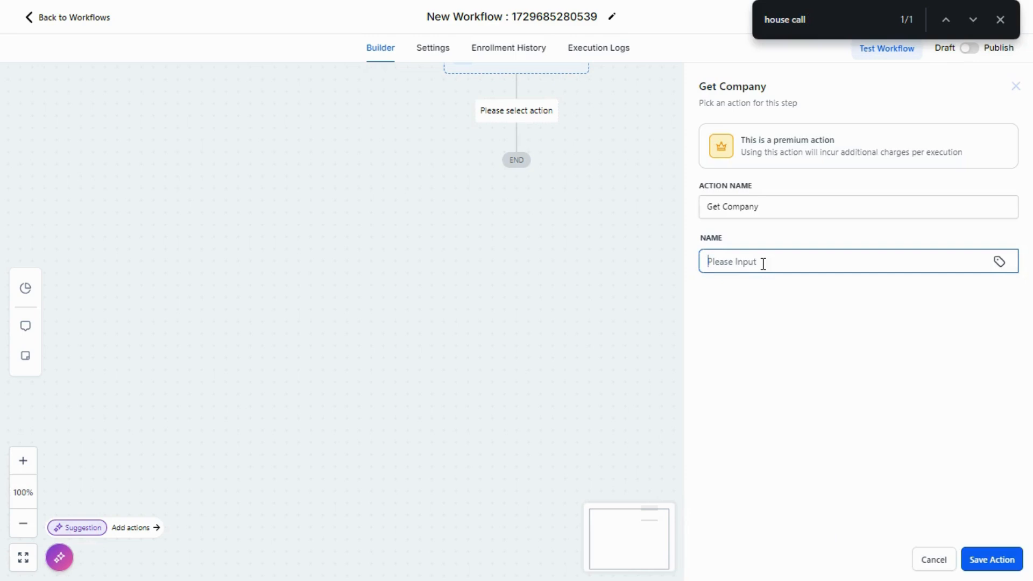
type("testcompany")
left_click(1001, 560)
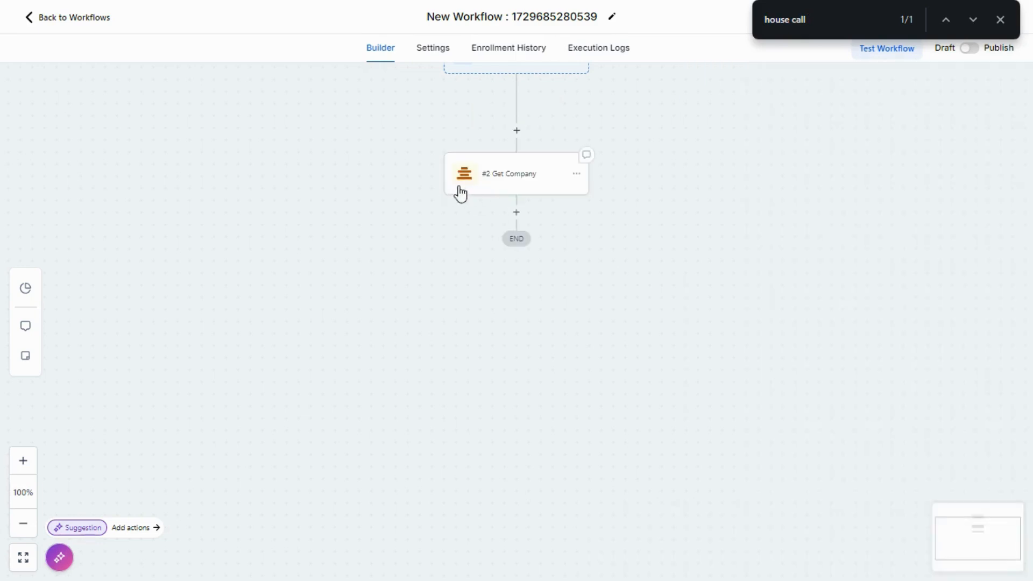
Add an Add To Notes action after Get Company, containing the House Call Pro company name value followed by "=== test".
left_click(516, 212)
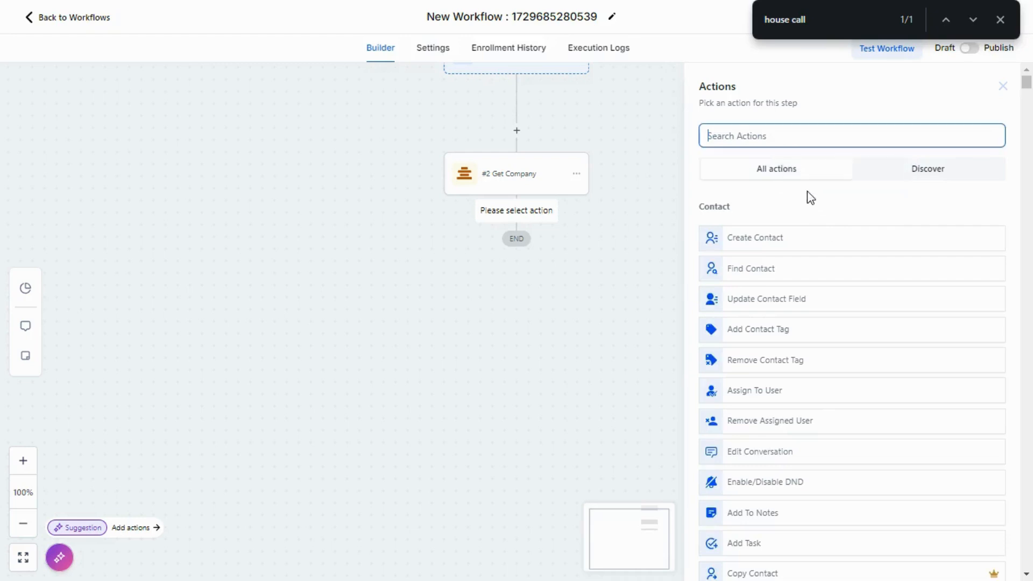
type("notes")
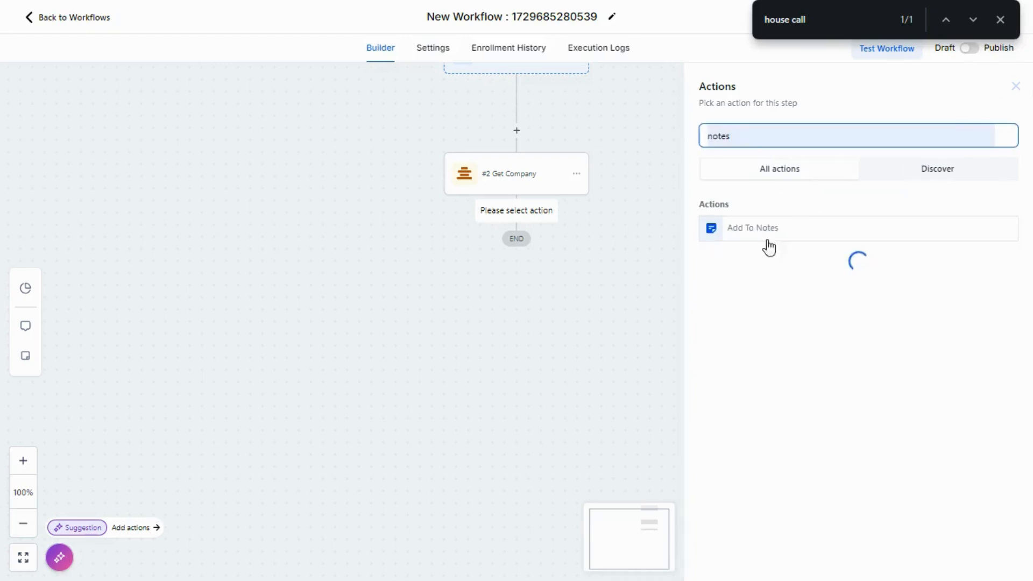
left_click(755, 230)
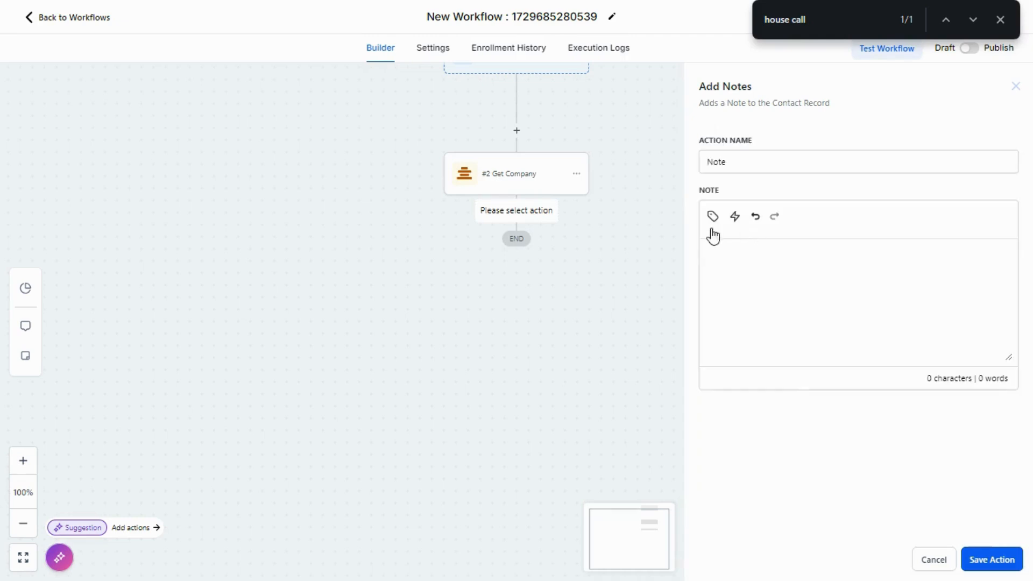
left_click(709, 220)
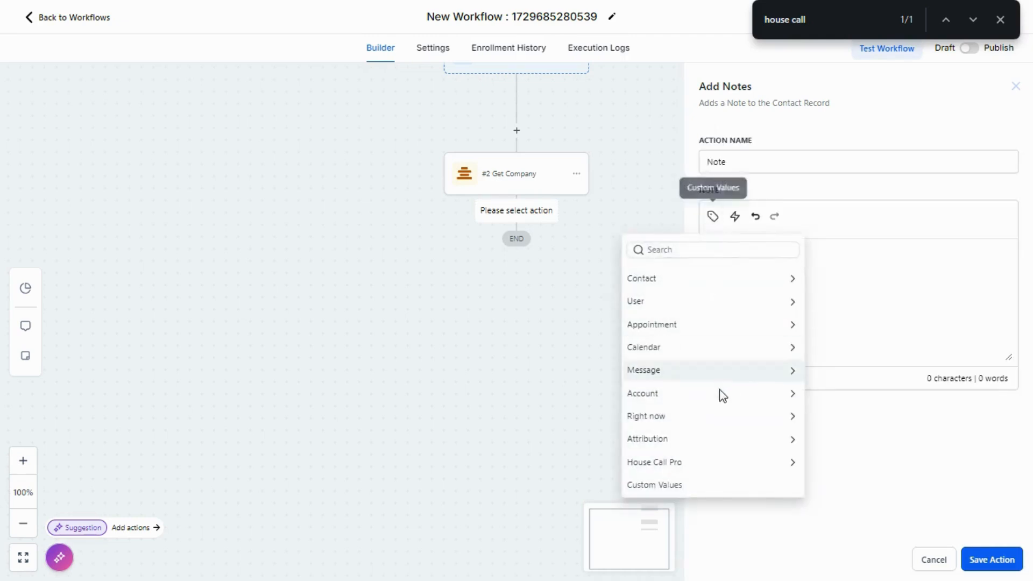
left_click(721, 460)
left_click(667, 300)
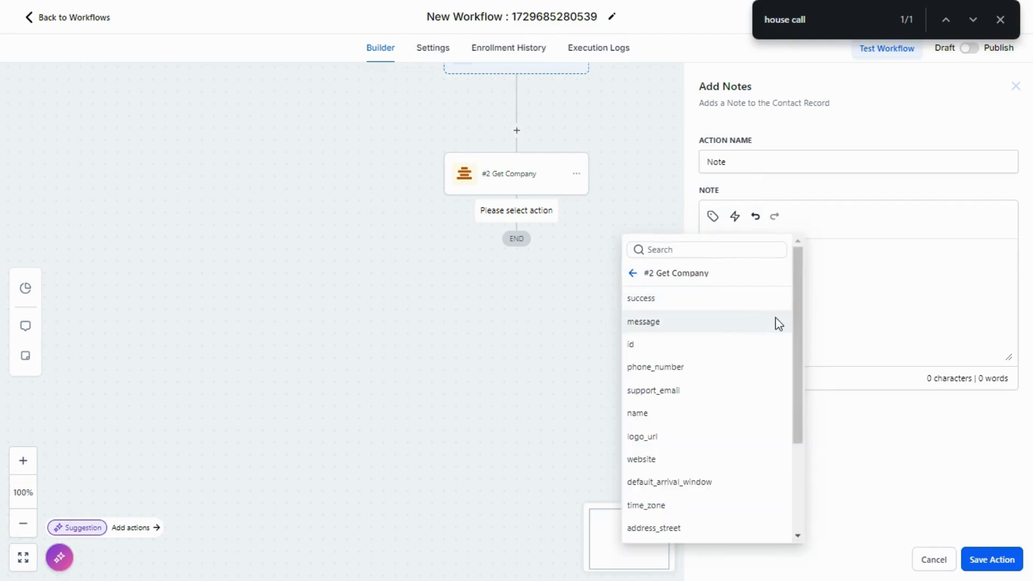
left_click(704, 412)
type("=== test")
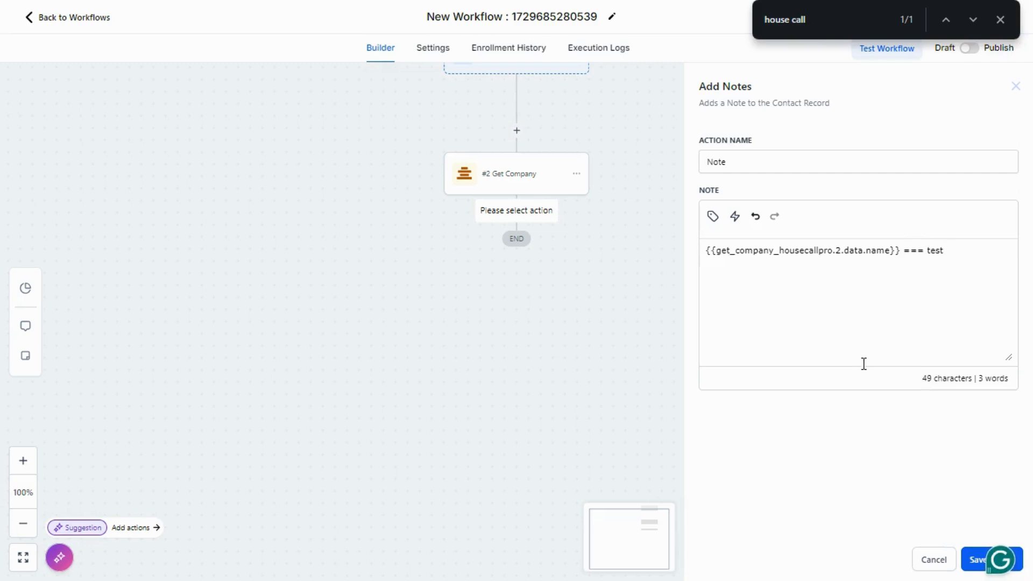
left_click(966, 560)
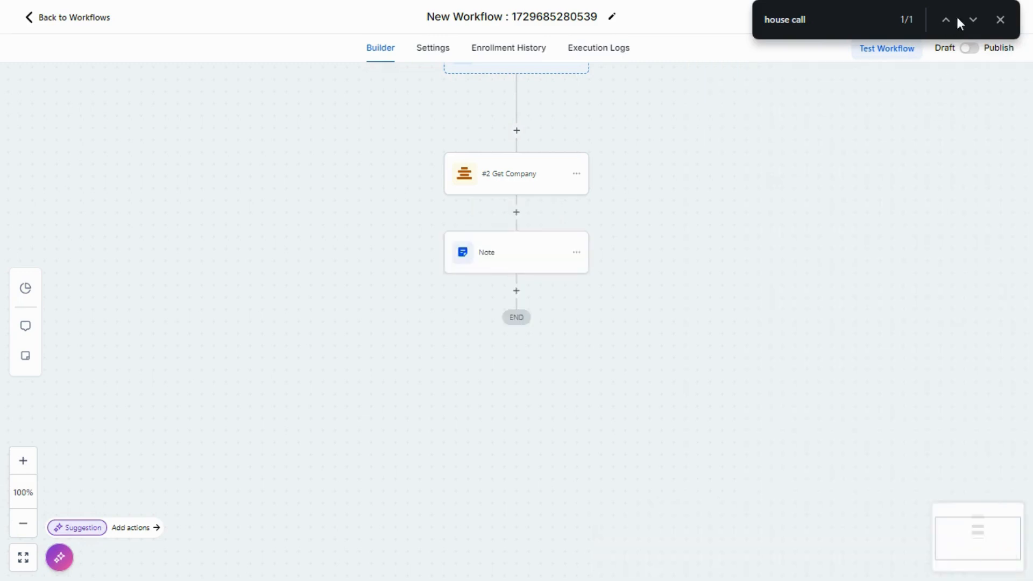
Save the workflow and run a test of it with the last listed contact.
left_click(1000, 19)
left_click(1000, 22)
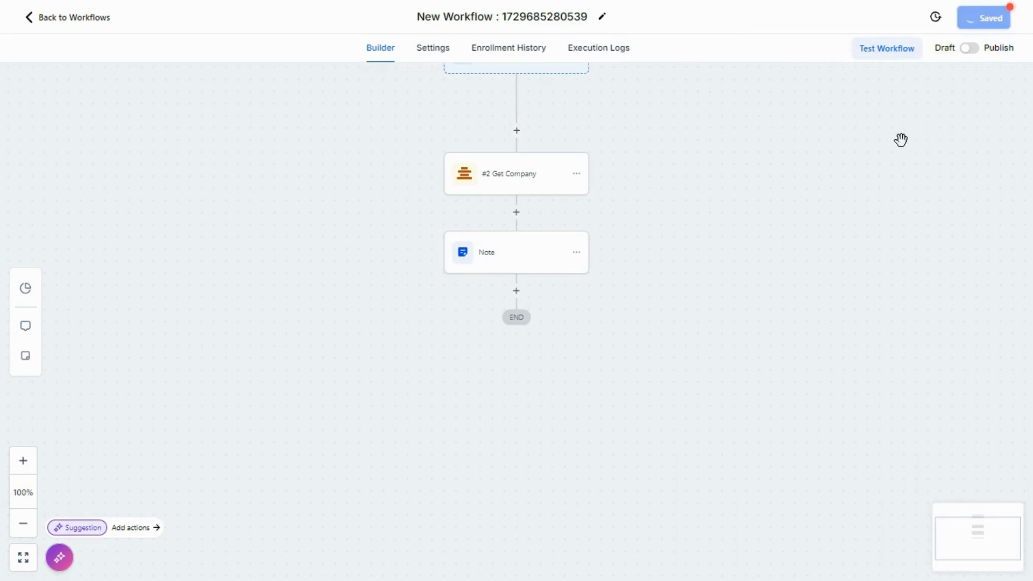
left_click(882, 55)
left_click(780, 161)
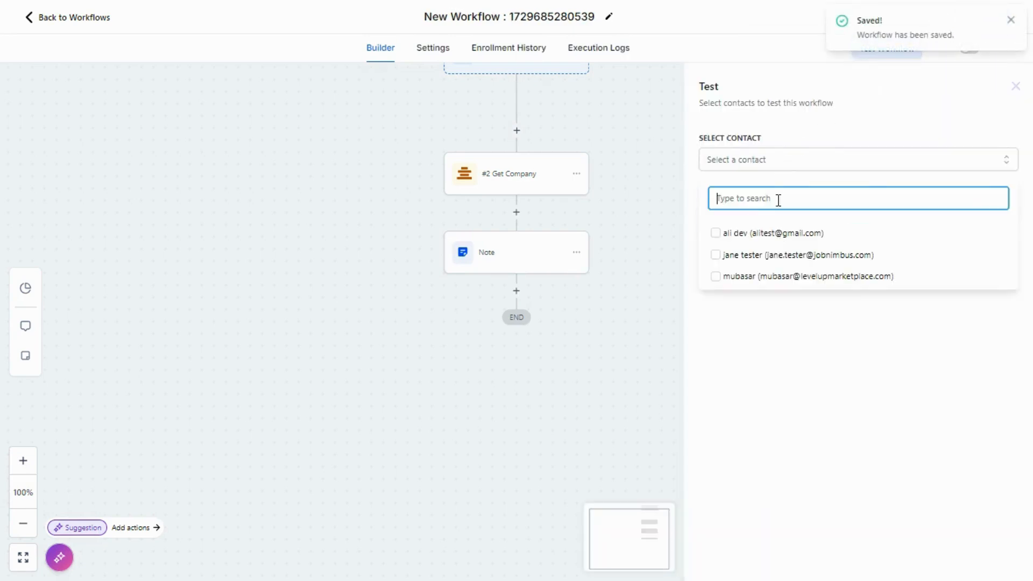
left_click(783, 281)
left_click(819, 339)
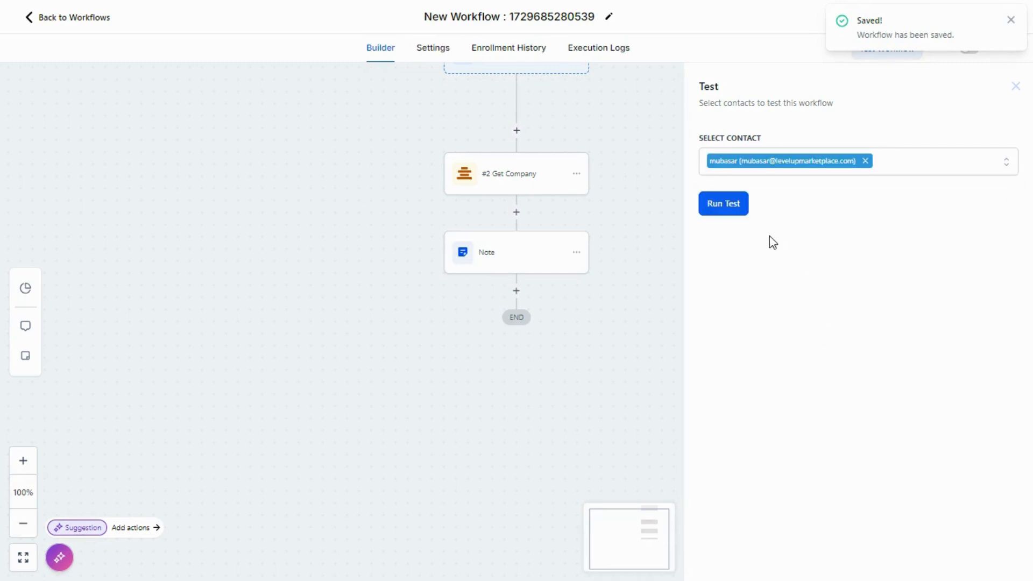
left_click(720, 204)
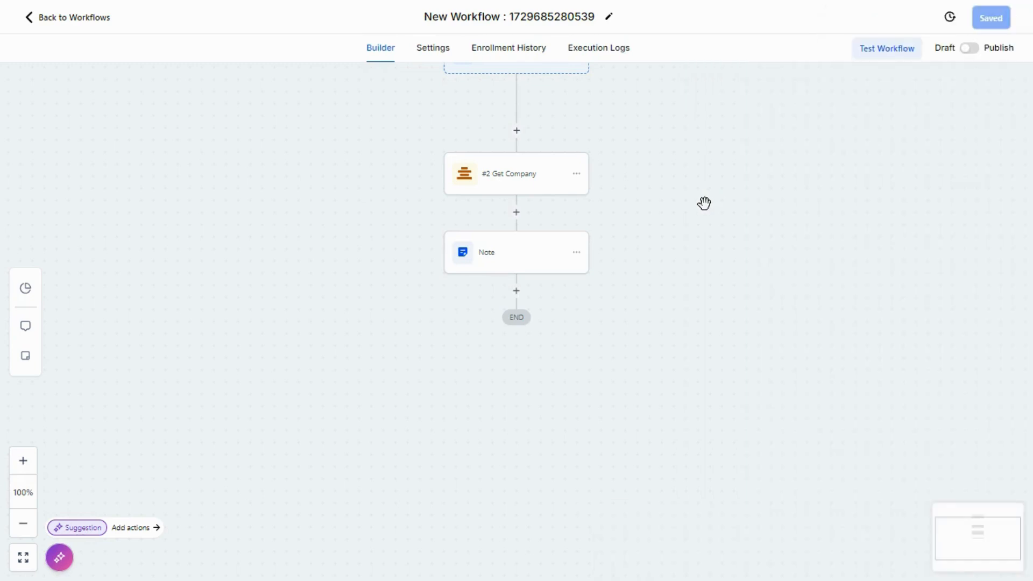
Open the workflow's execution logs and refresh them to check the test run.
left_click(584, 49)
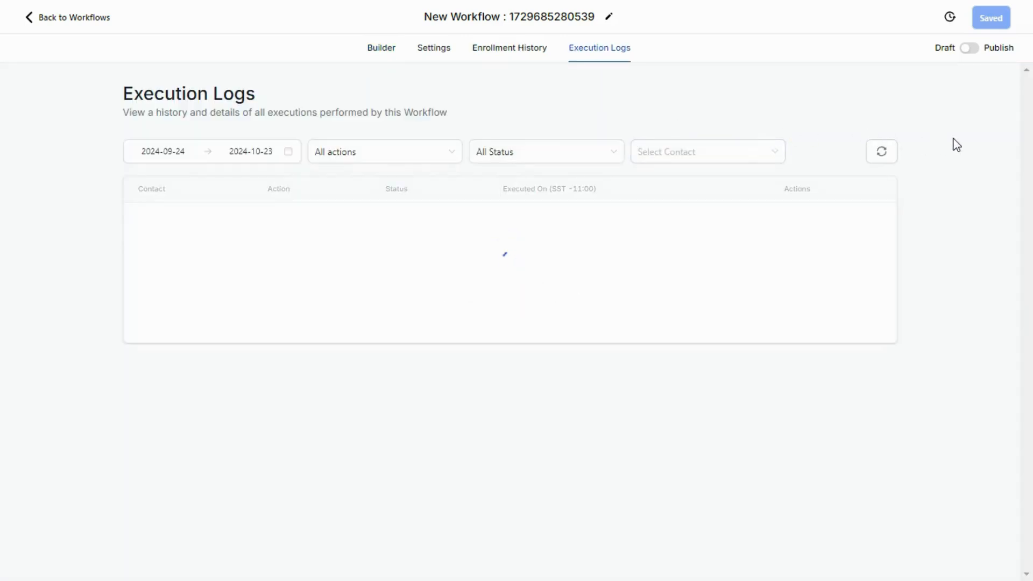
left_click(883, 153)
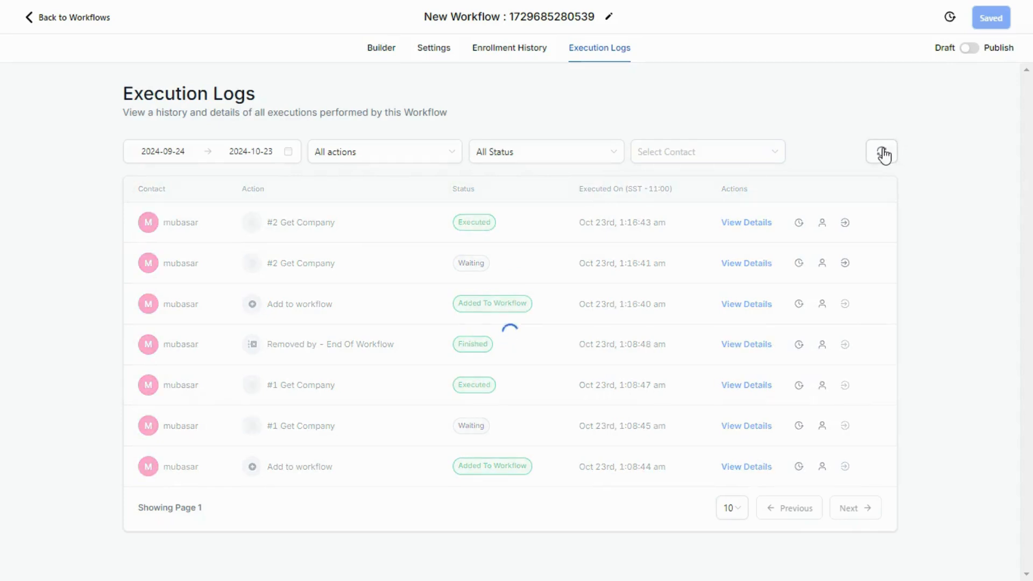
left_click(883, 153)
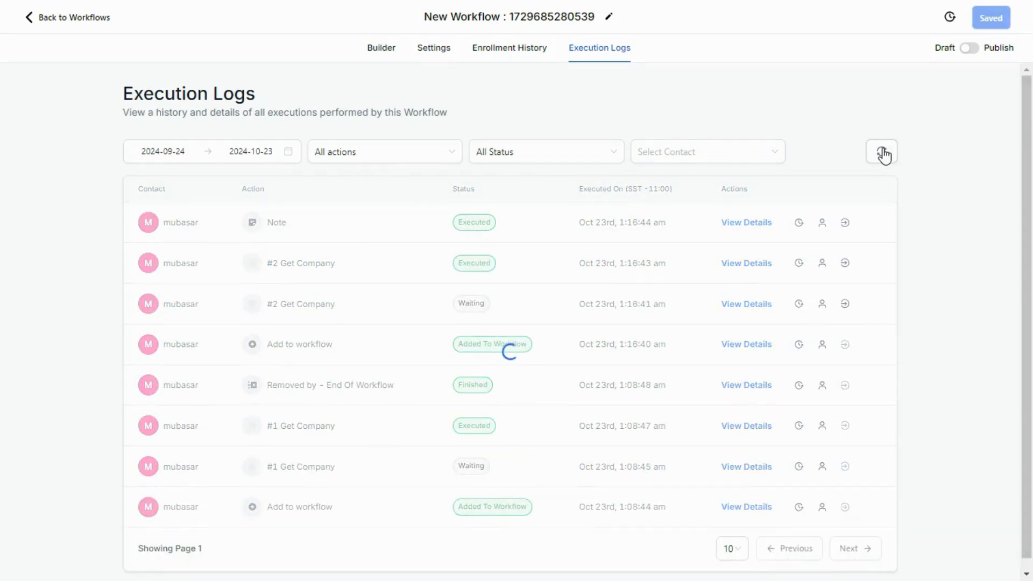